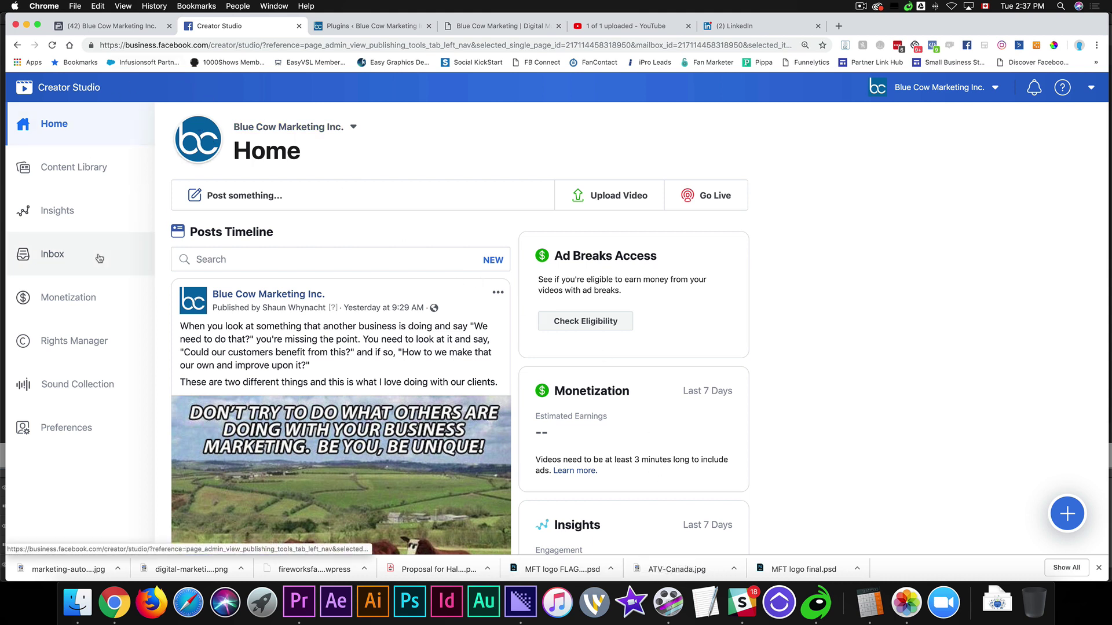
# Return to the Page tab, open the Page's main view and then its Settings
pyautogui.click(96, 27)
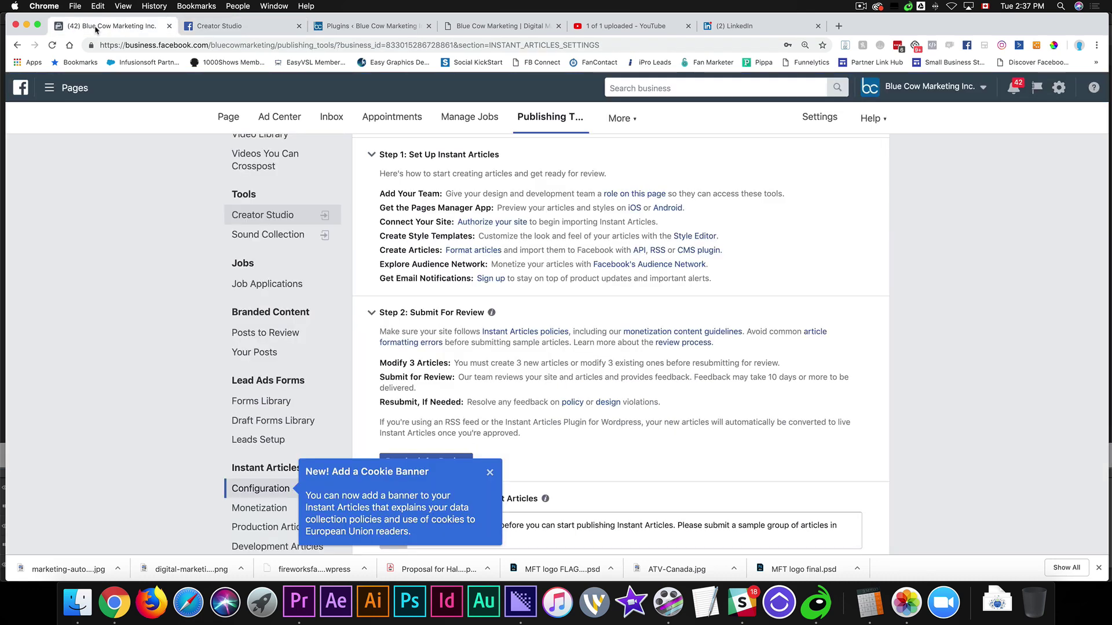
pyautogui.scroll(-1, 175, 196)
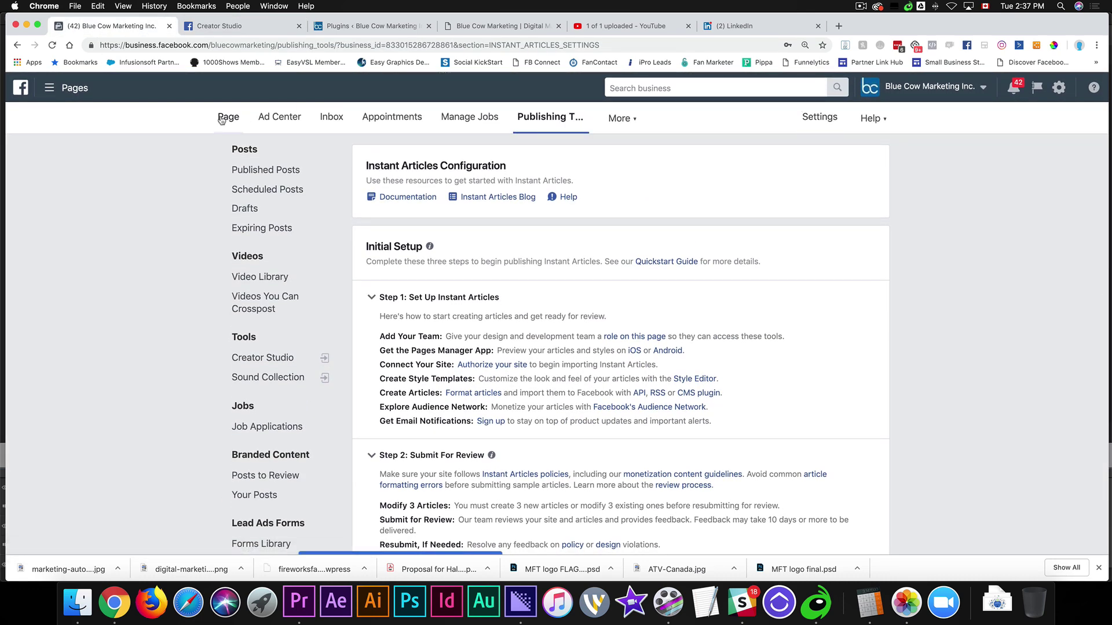
pyautogui.click(228, 117)
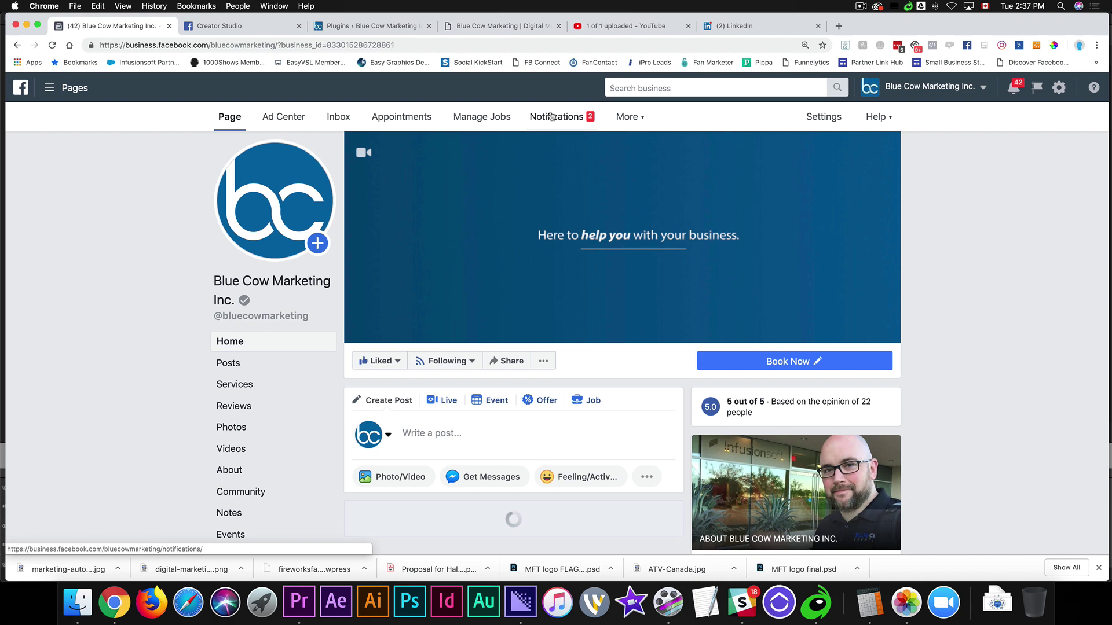
pyautogui.click(826, 120)
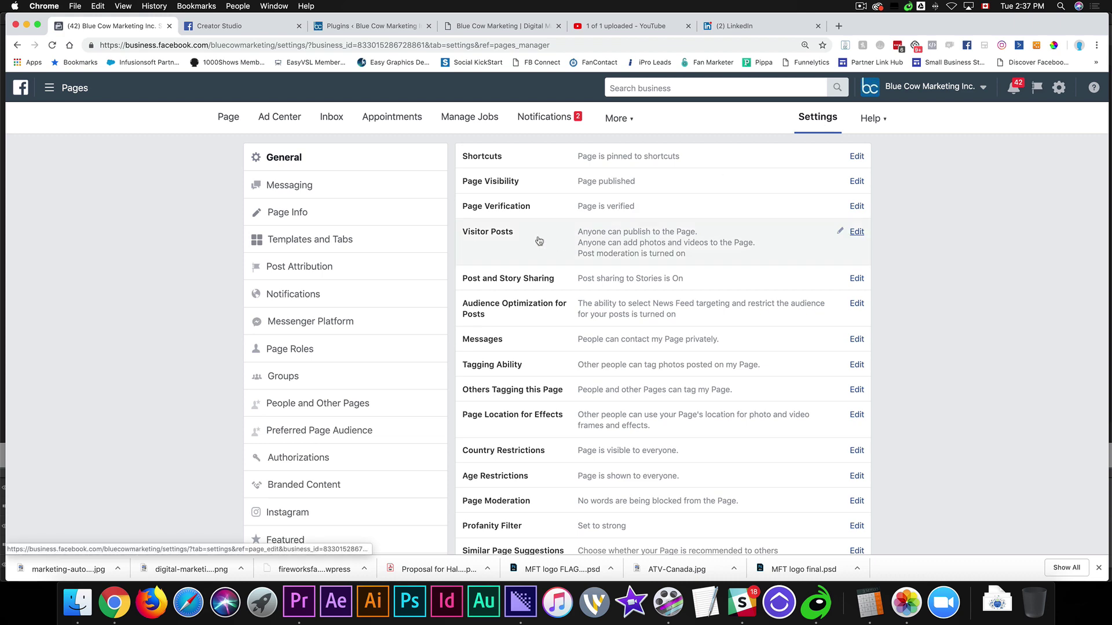
pyautogui.scroll(-5, 321, 227)
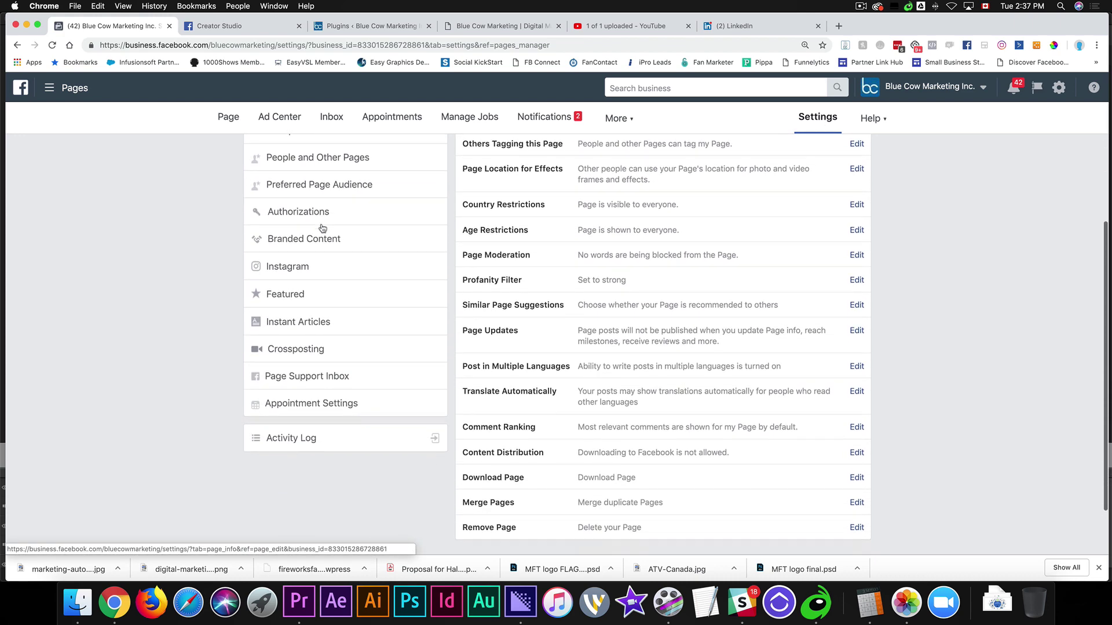
pyautogui.scroll(-2, 322, 228)
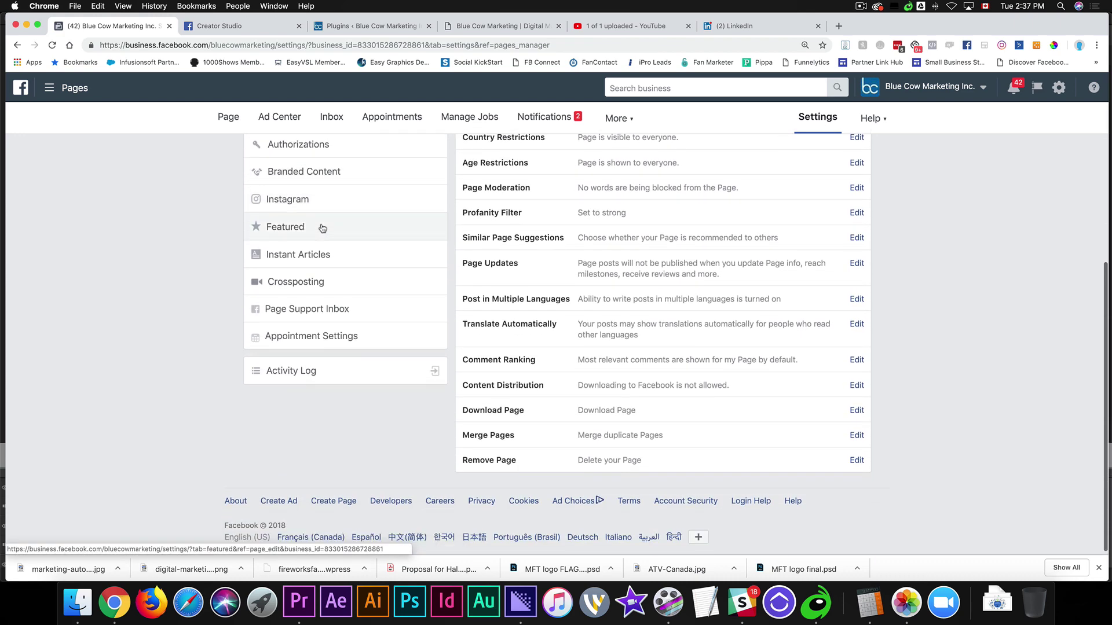
# Open the Instant Articles settings from the Settings sidebar and scroll through them
pyautogui.click(303, 257)
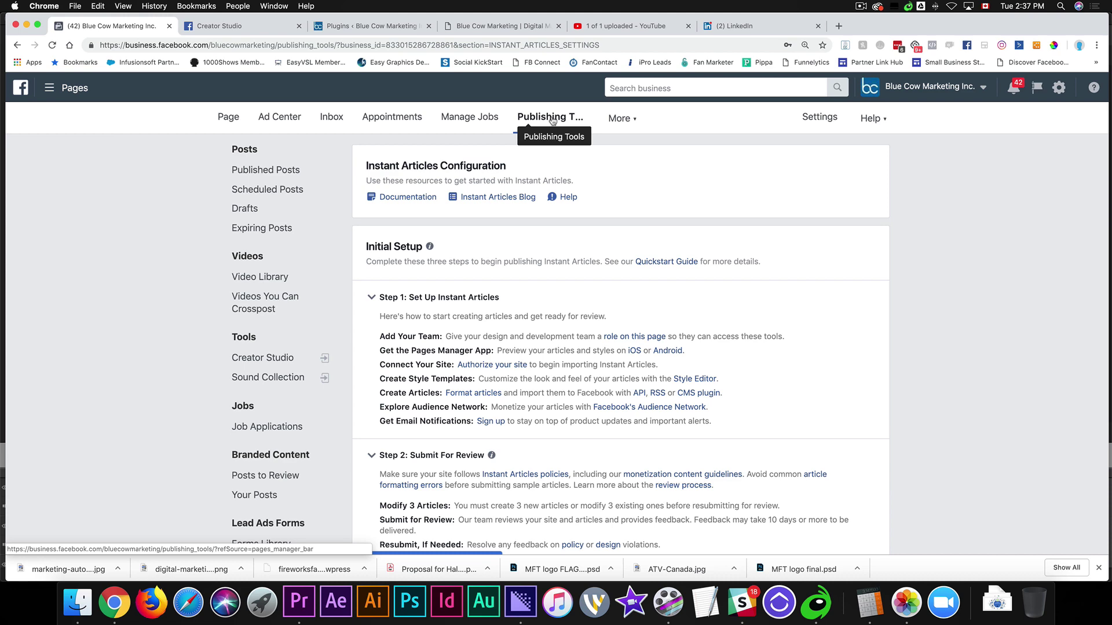
pyautogui.scroll(-1, 284, 331)
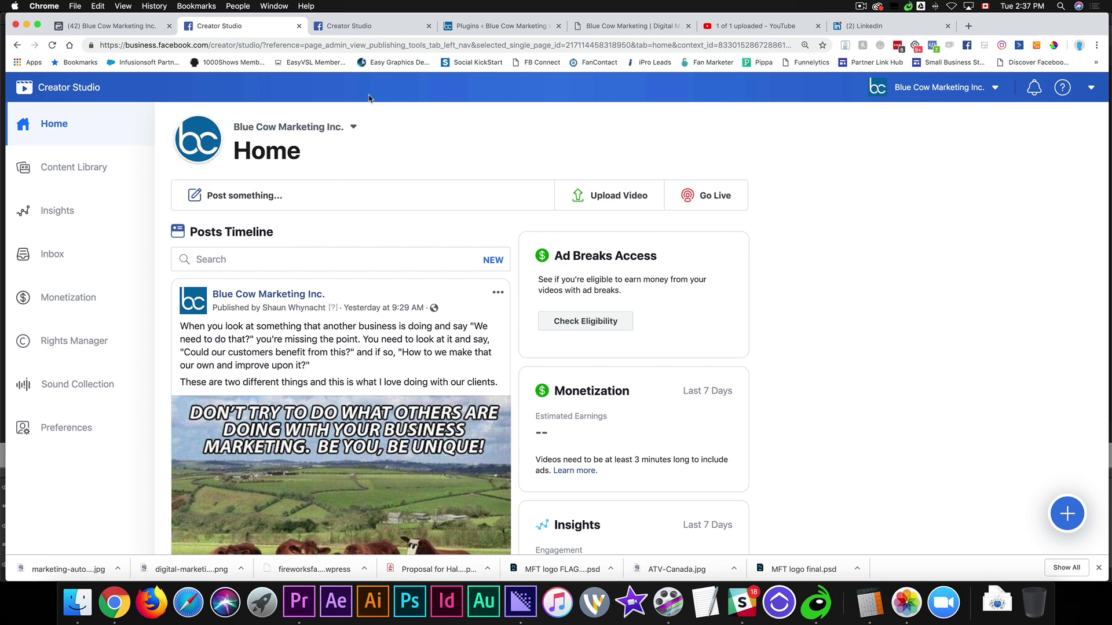
pyautogui.click(352, 129)
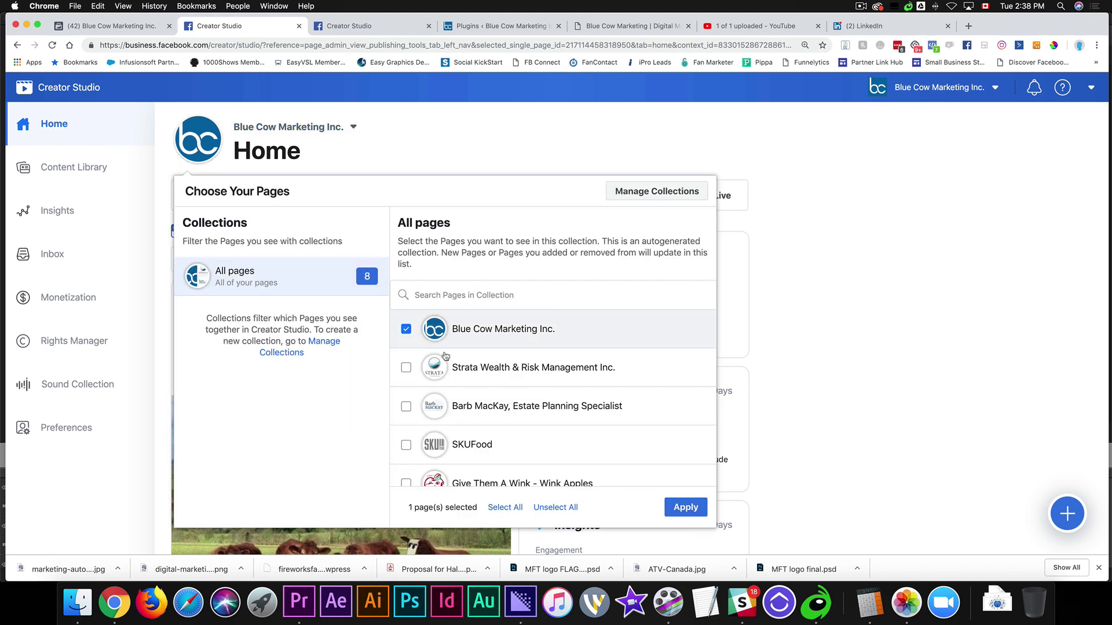
pyautogui.click(694, 148)
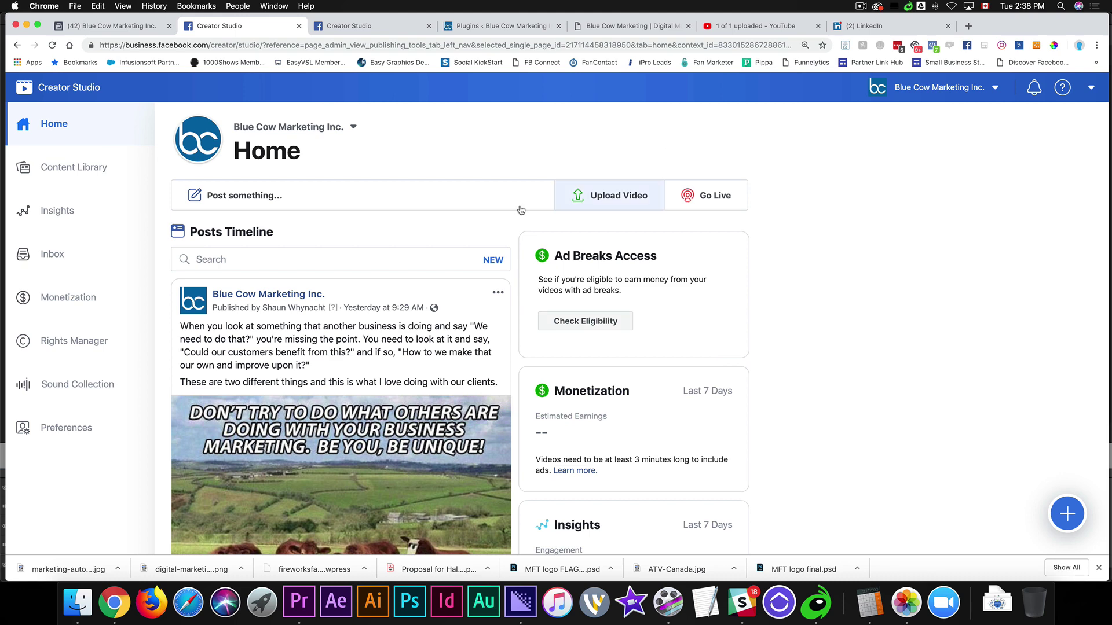
pyautogui.click(281, 200)
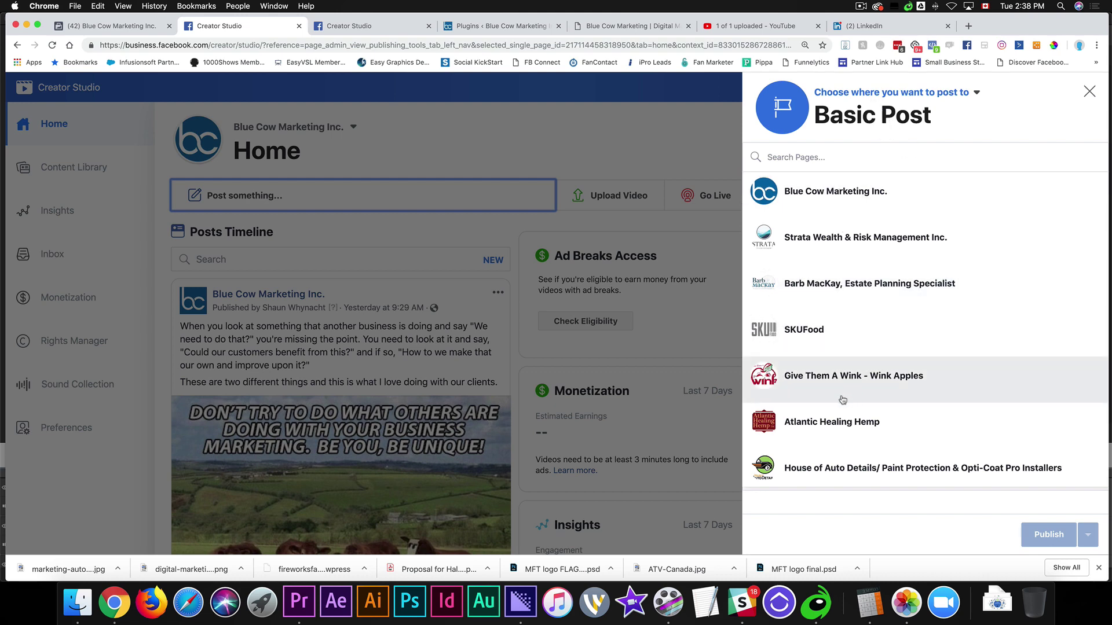
pyautogui.click(1089, 92)
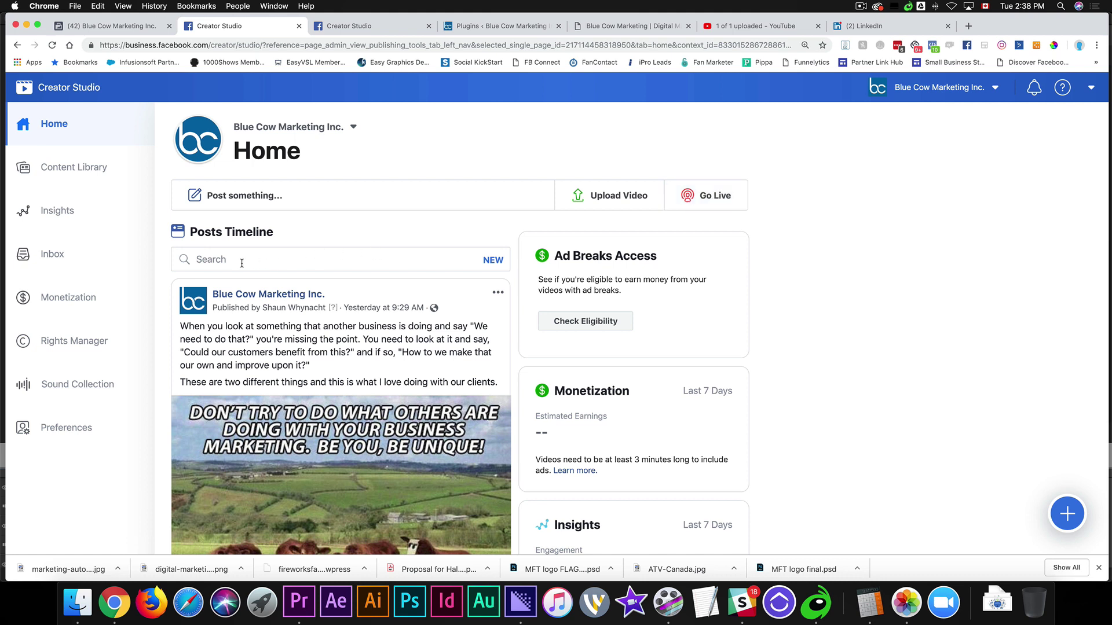
# Open the Content Library and browse the All Posts list
pyautogui.click(95, 173)
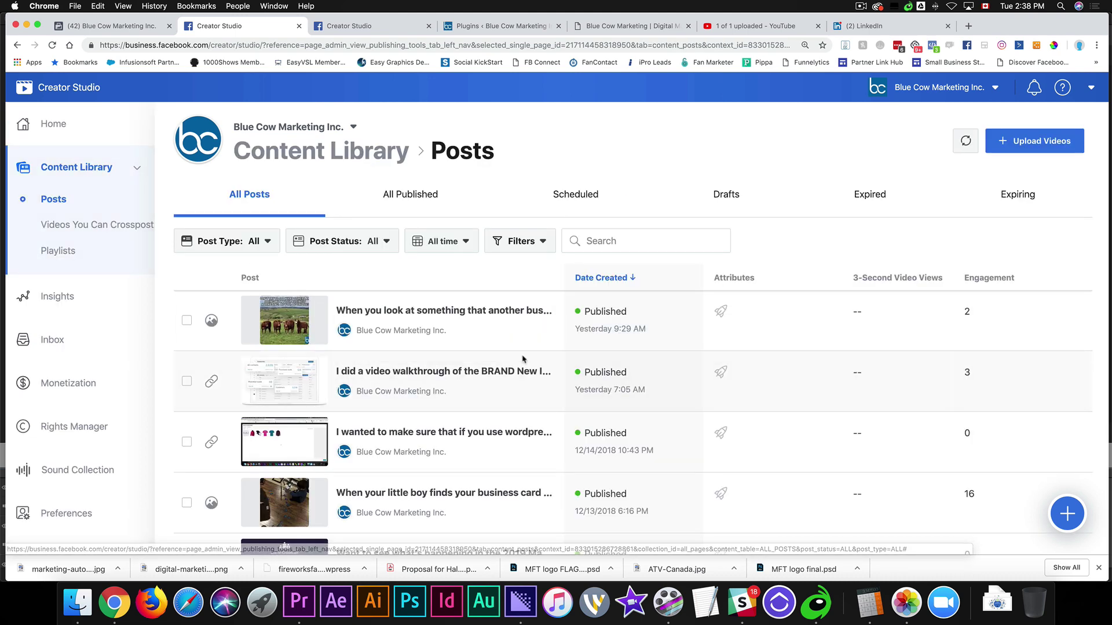
pyautogui.moveTo(525, 344)
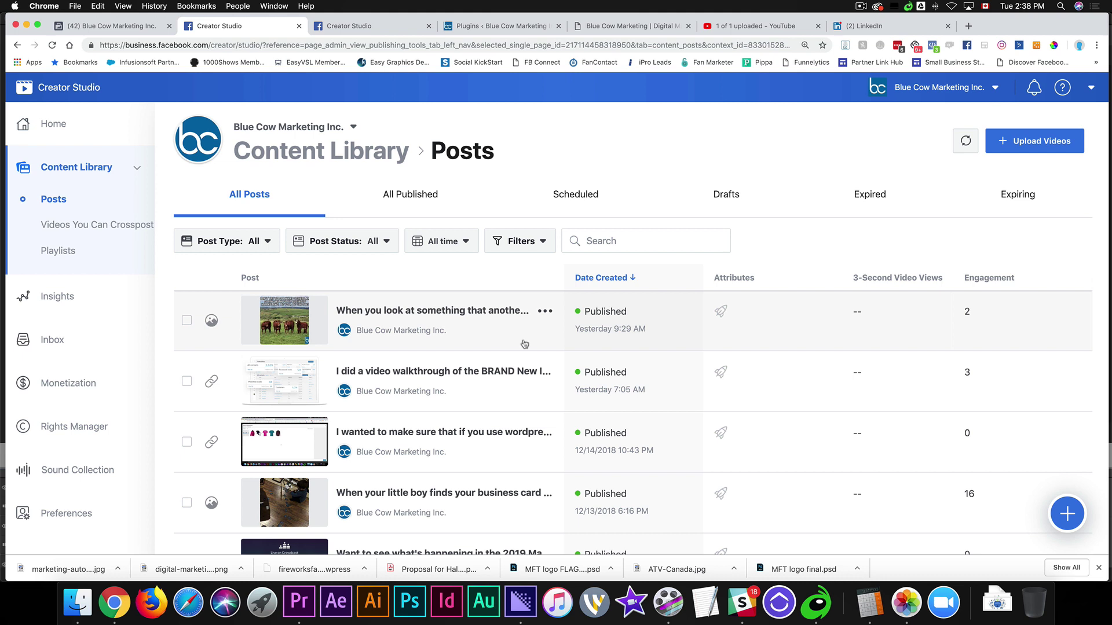
pyautogui.scroll(-2, 521, 342)
pyautogui.scroll(2, 520, 342)
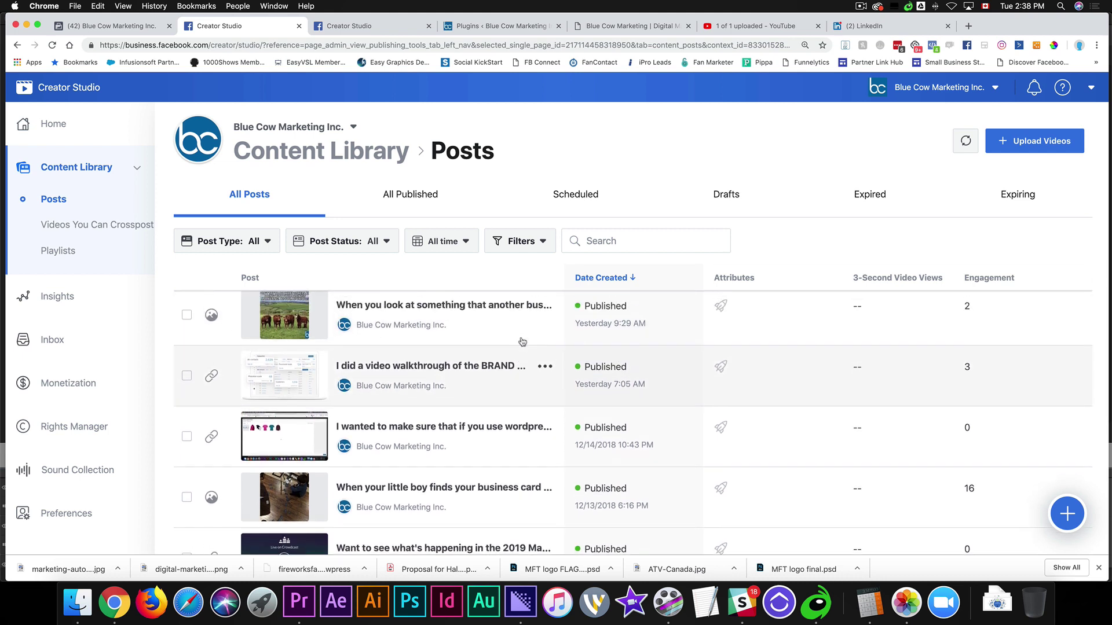
pyautogui.scroll(-5, 429, 345)
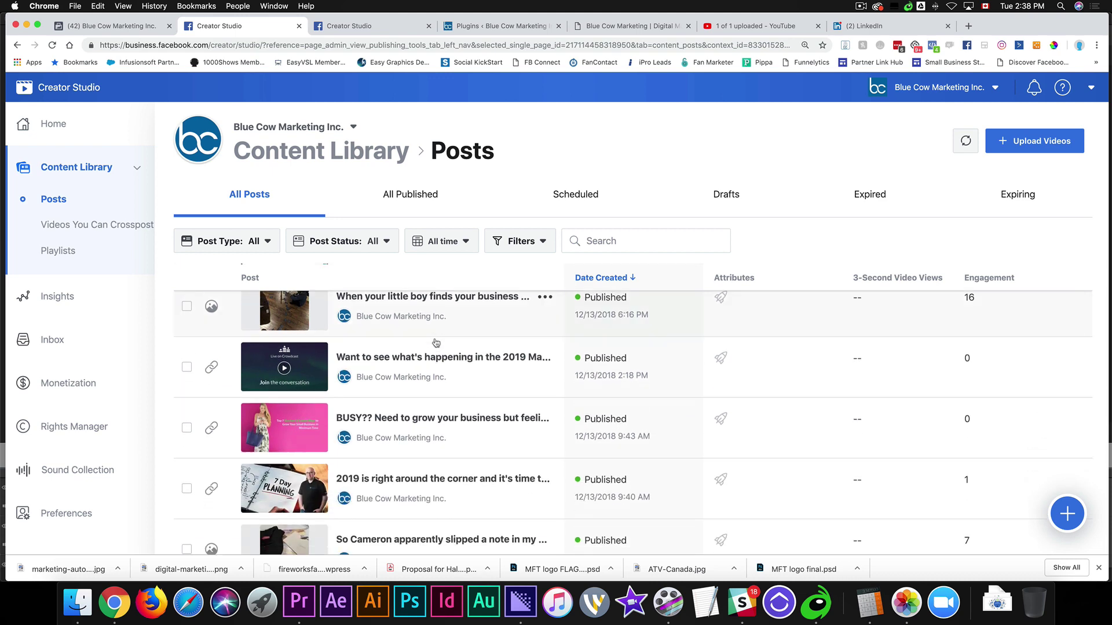
pyautogui.scroll(5, 436, 342)
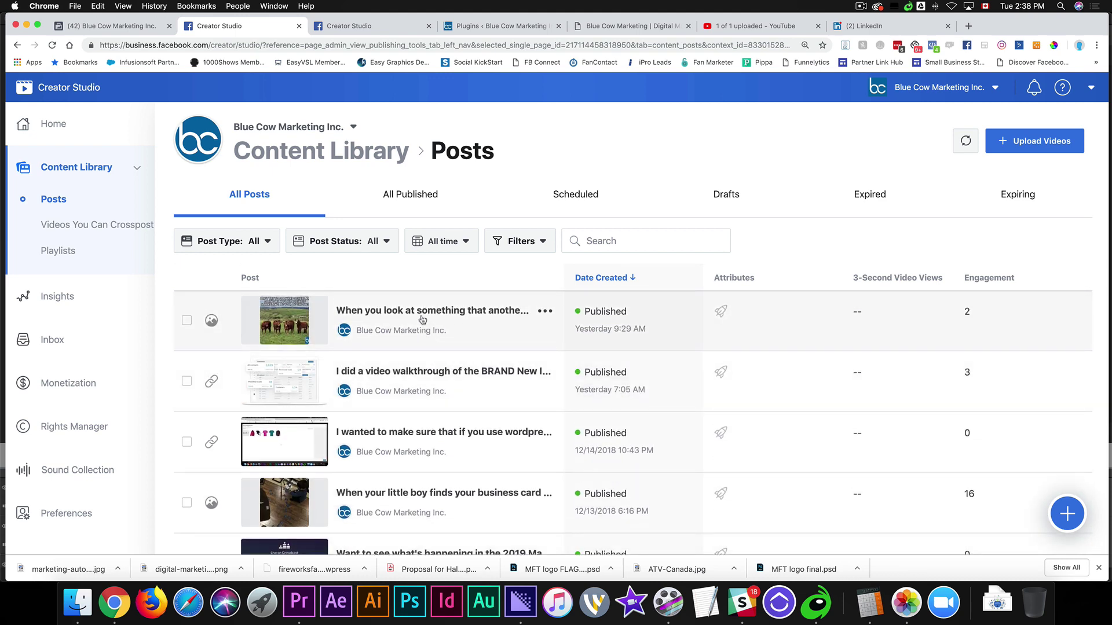
# Check the latest post's performance details, close them, and scroll further down the posts
pyautogui.click(421, 320)
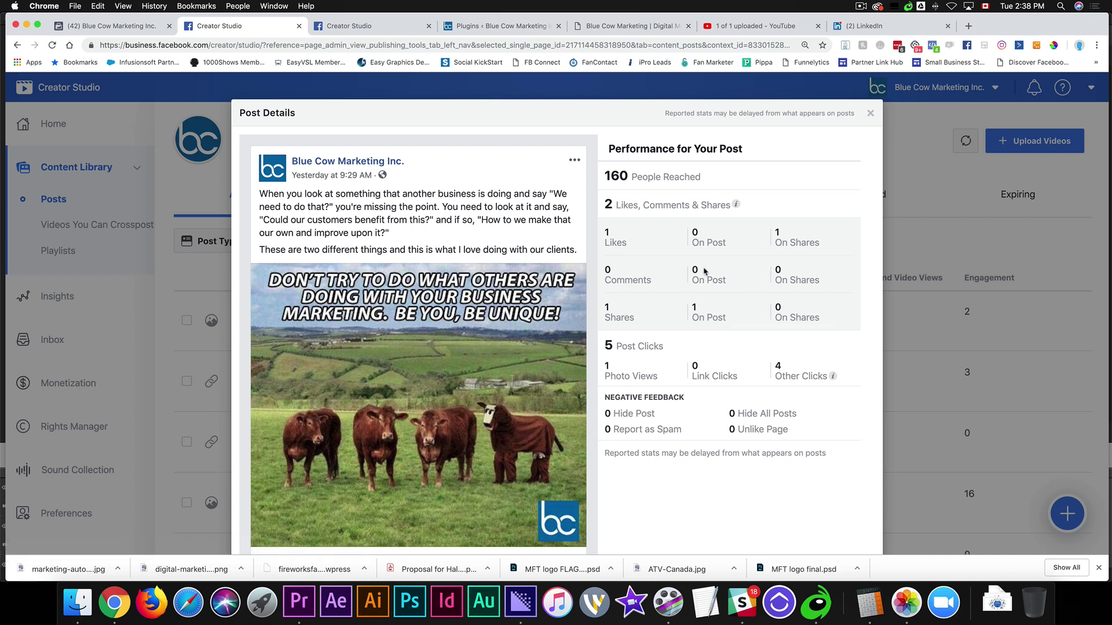
pyautogui.click(870, 113)
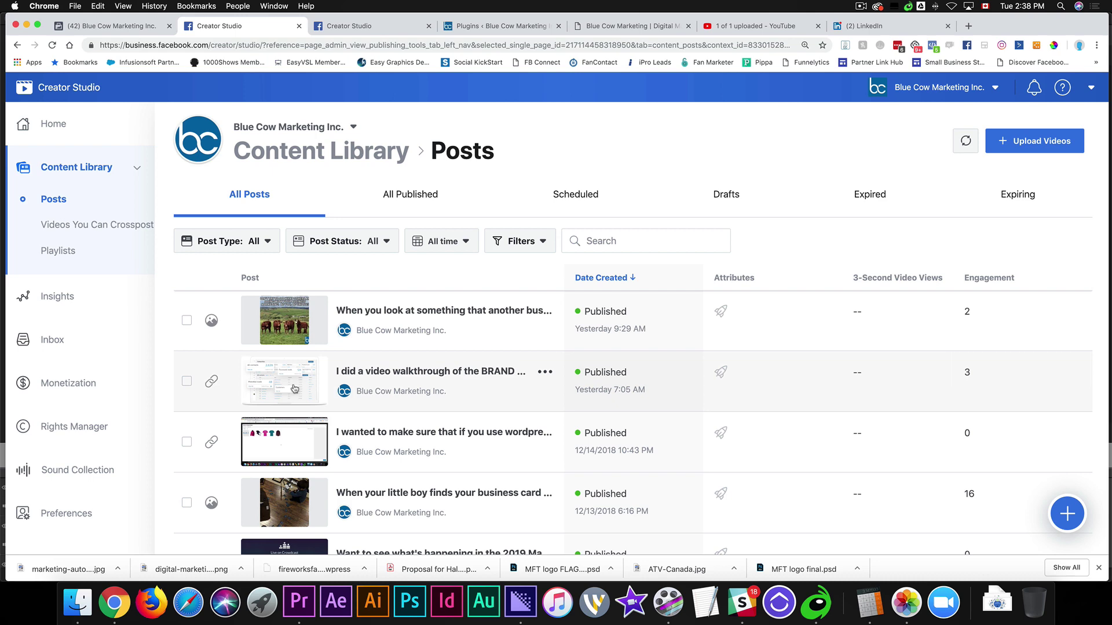
pyautogui.scroll(-5, 294, 388)
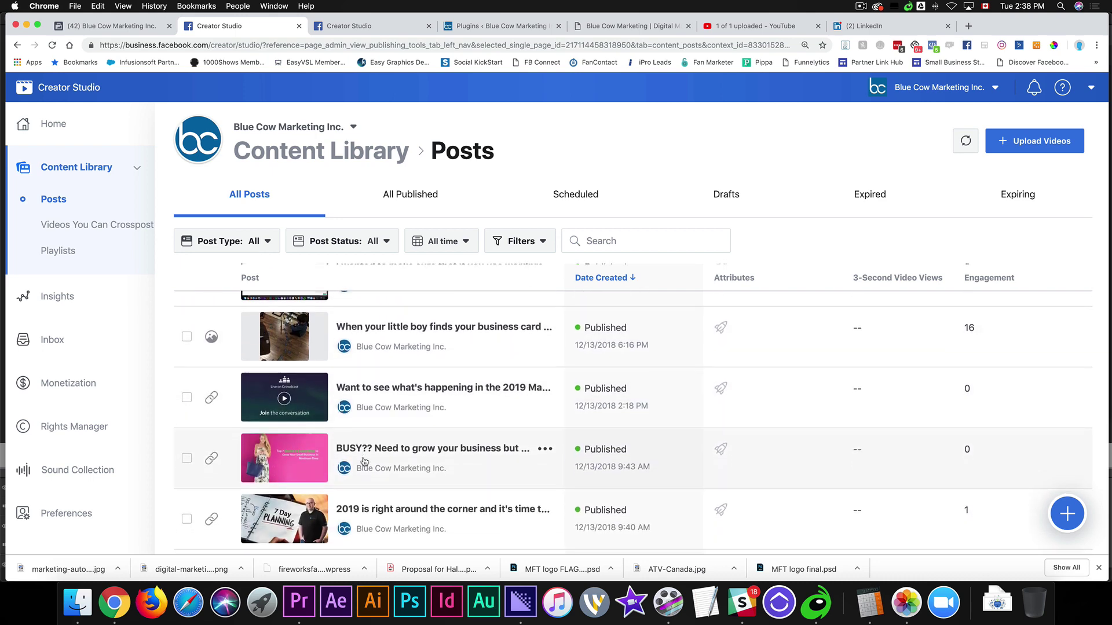
pyautogui.scroll(-10, 363, 462)
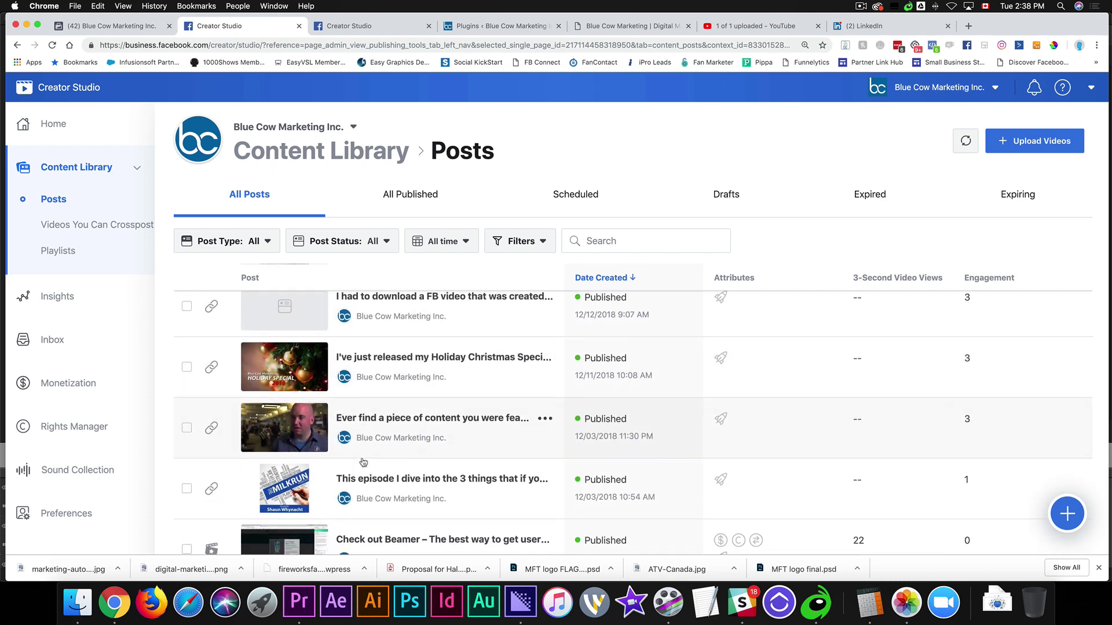
pyautogui.scroll(-2, 392, 425)
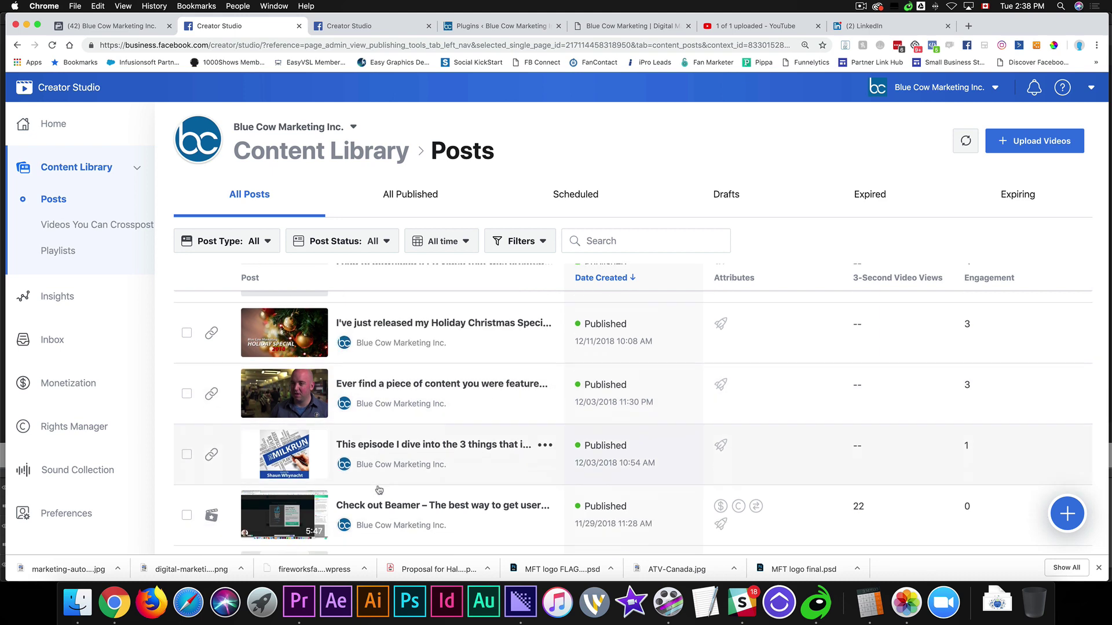
# Review the Beamer video post's Video, Post and Shares tabs, then go to Insights
pyautogui.click(425, 494)
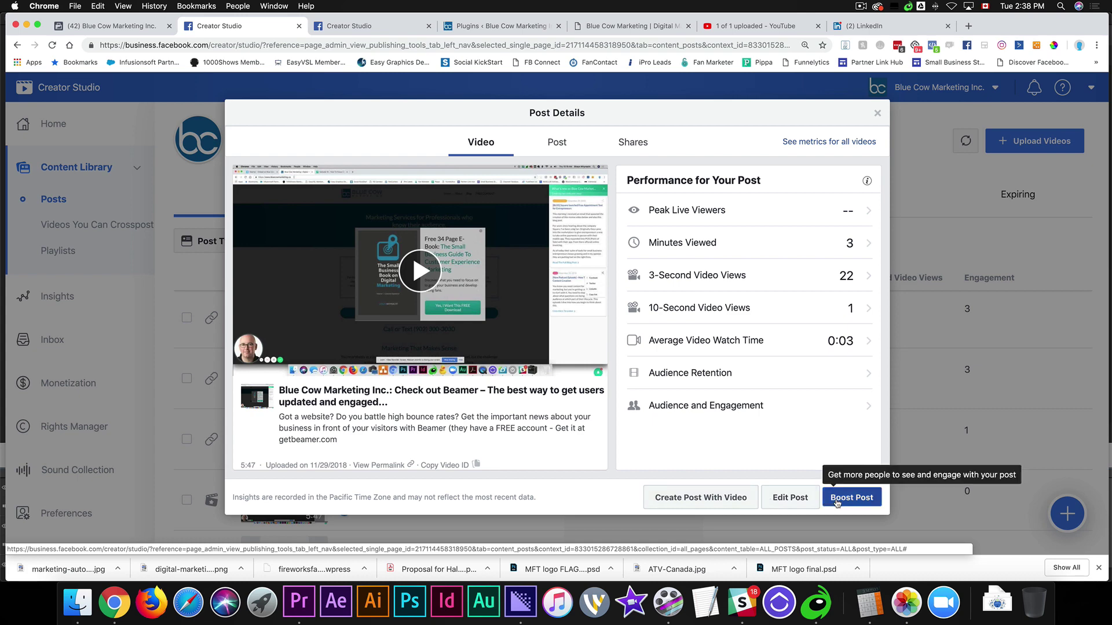
pyautogui.click(553, 143)
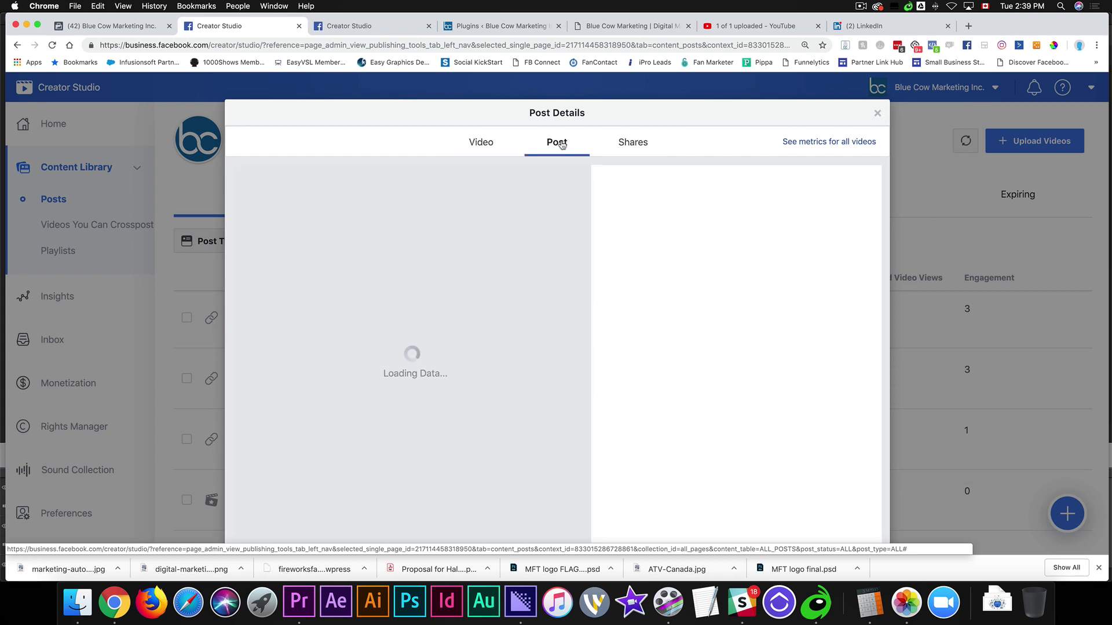
pyautogui.click(625, 143)
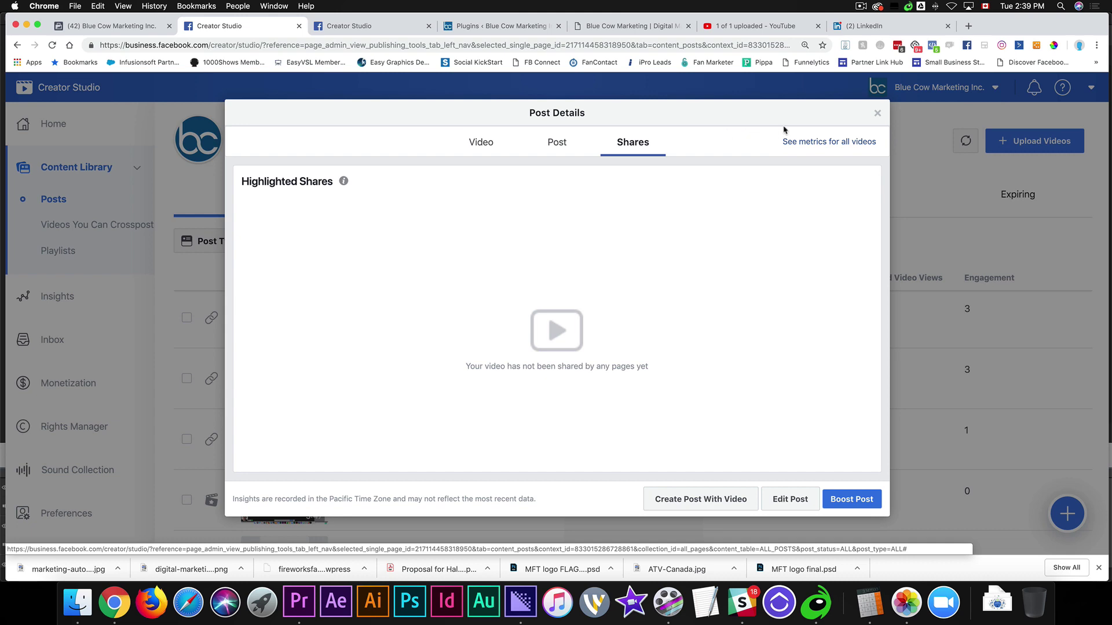
pyautogui.click(877, 114)
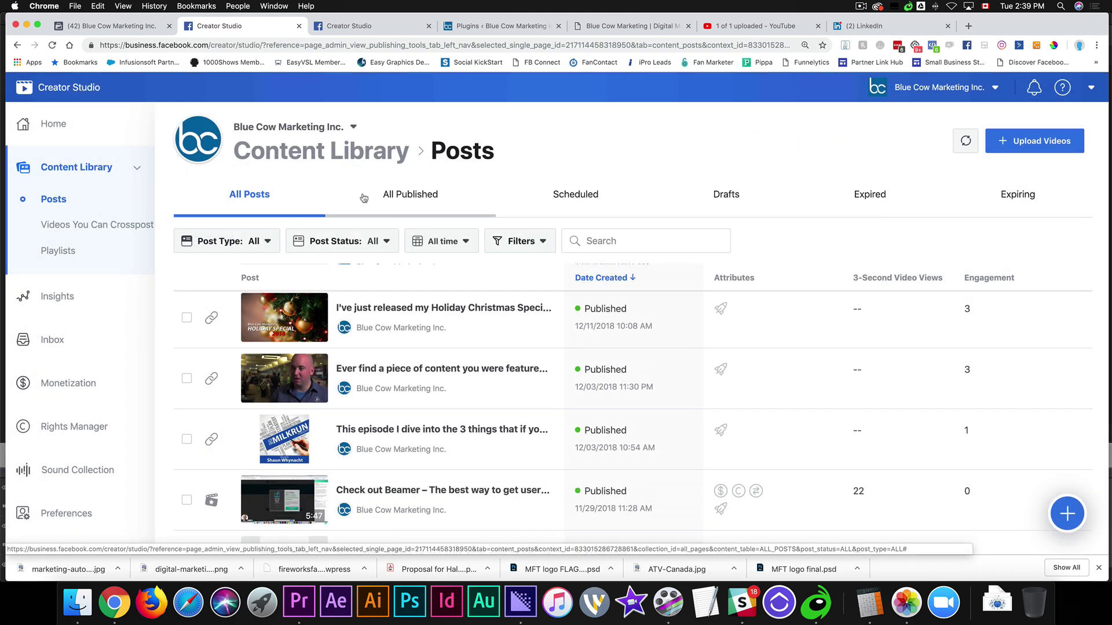
pyautogui.click(76, 300)
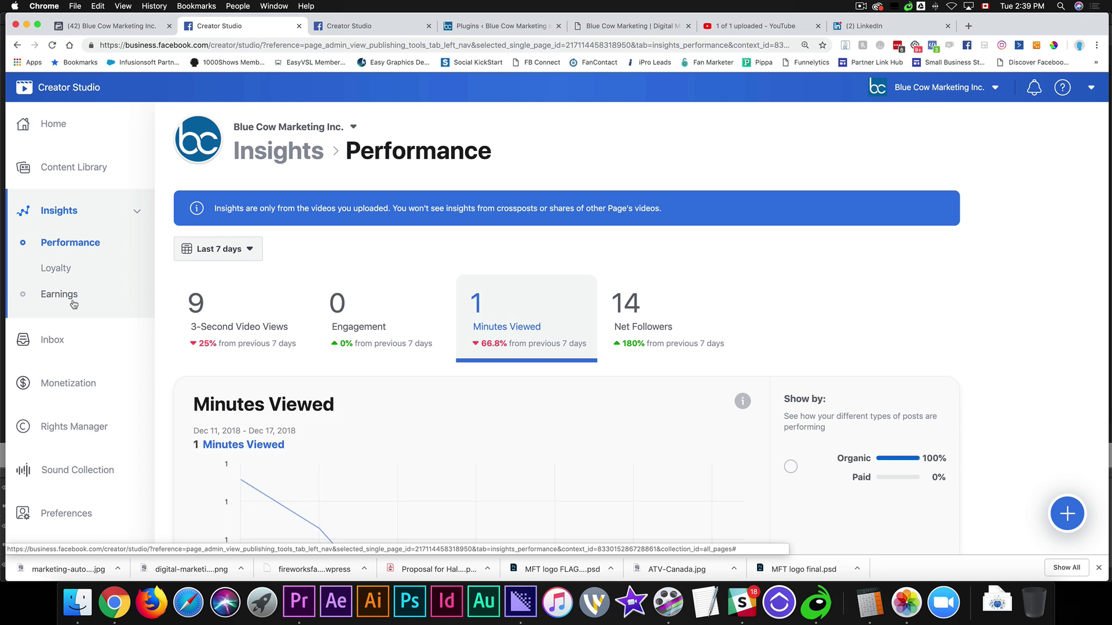
# Change the insights date range to This quarter
pyautogui.click(218, 249)
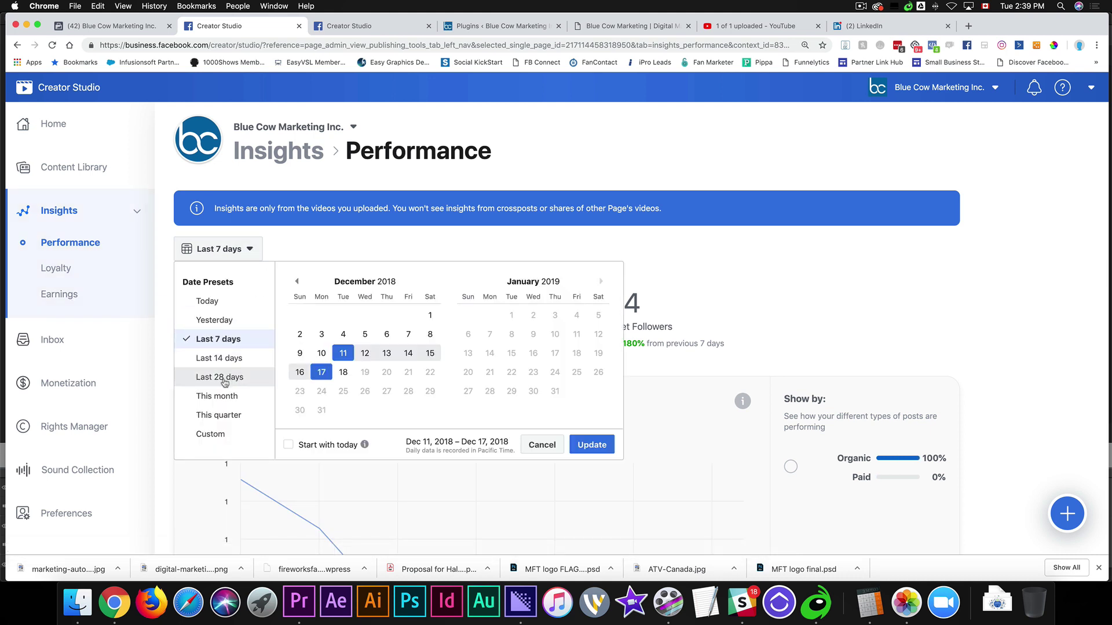
pyautogui.scroll(-1, 221, 405)
pyautogui.click(222, 406)
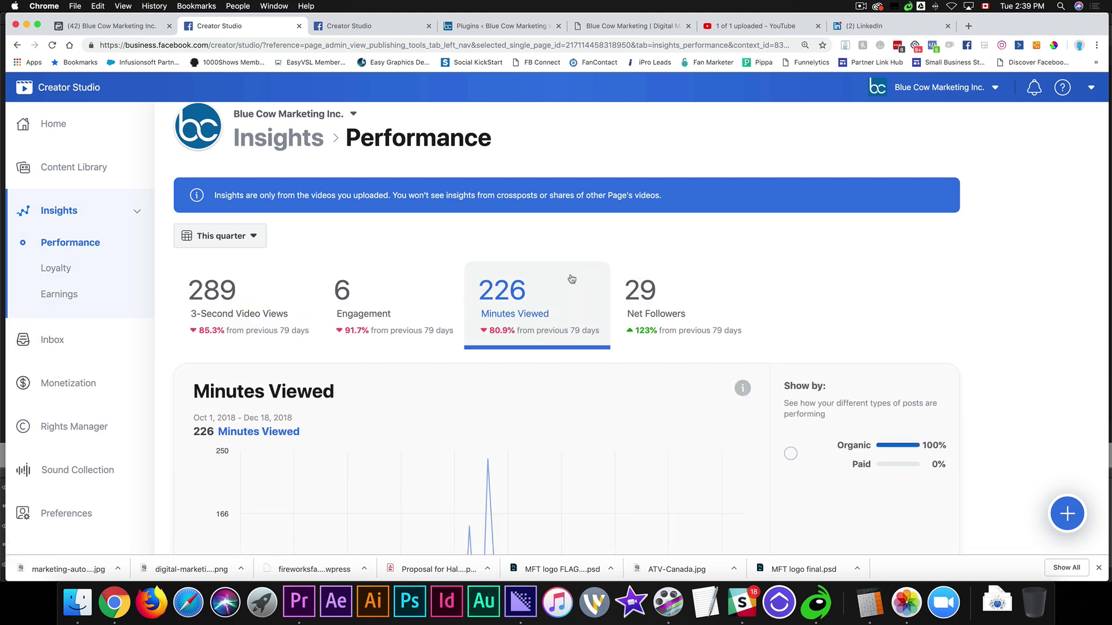
# View the Loyalty insights, then the Earnings insights
pyautogui.click(62, 268)
pyautogui.scroll(-10, 473, 261)
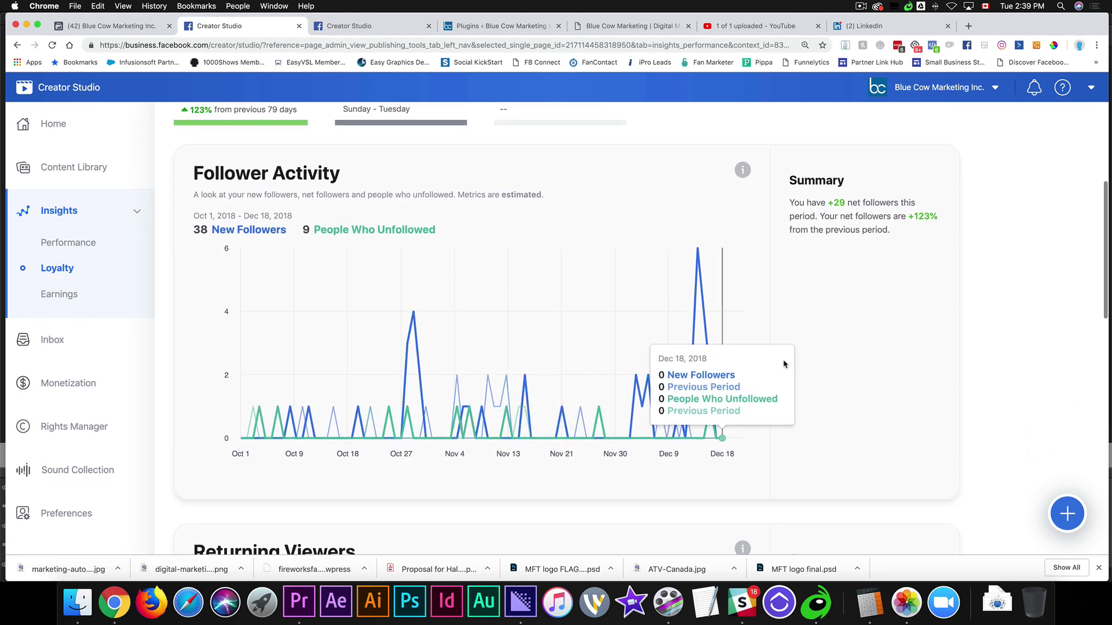
pyautogui.click(64, 298)
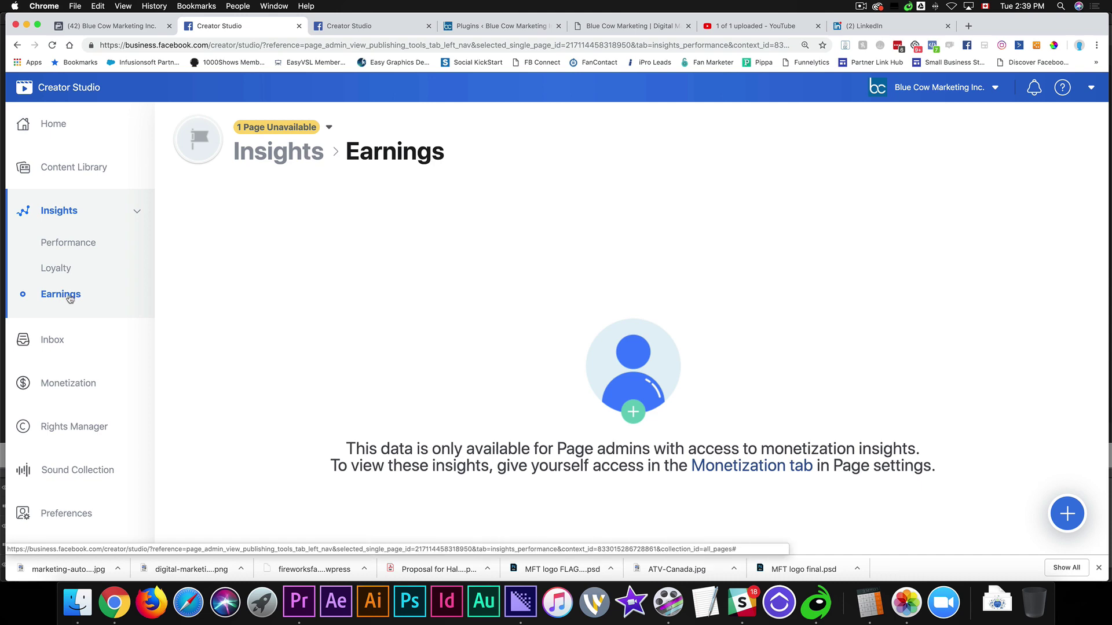
# Return to Performance and switch the ranking to Top Pages
pyautogui.click(52, 247)
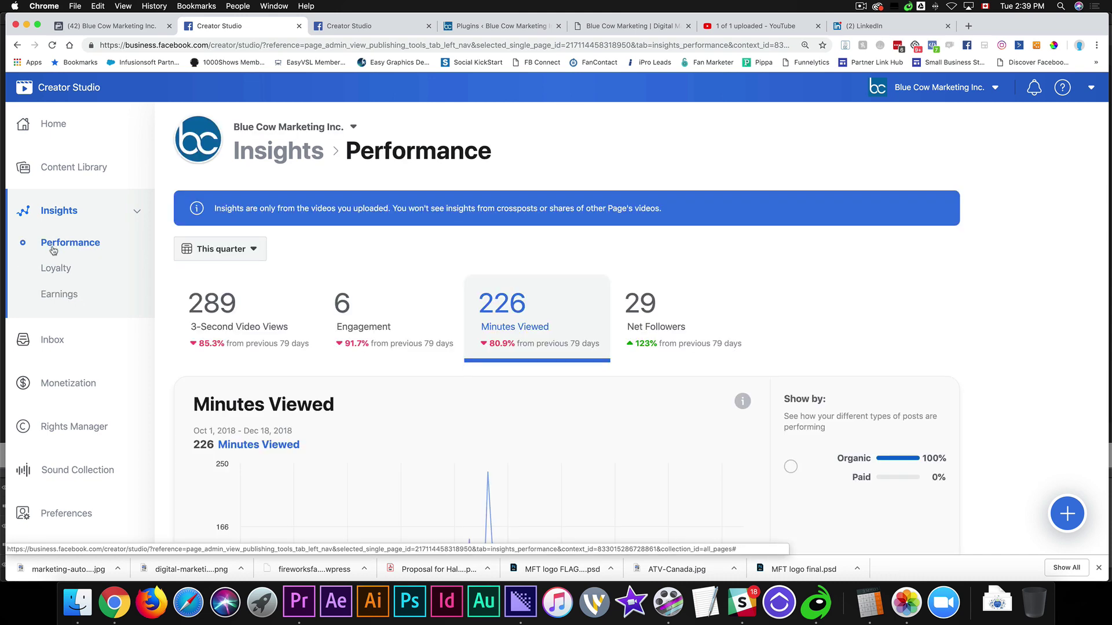
pyautogui.scroll(-10, 603, 377)
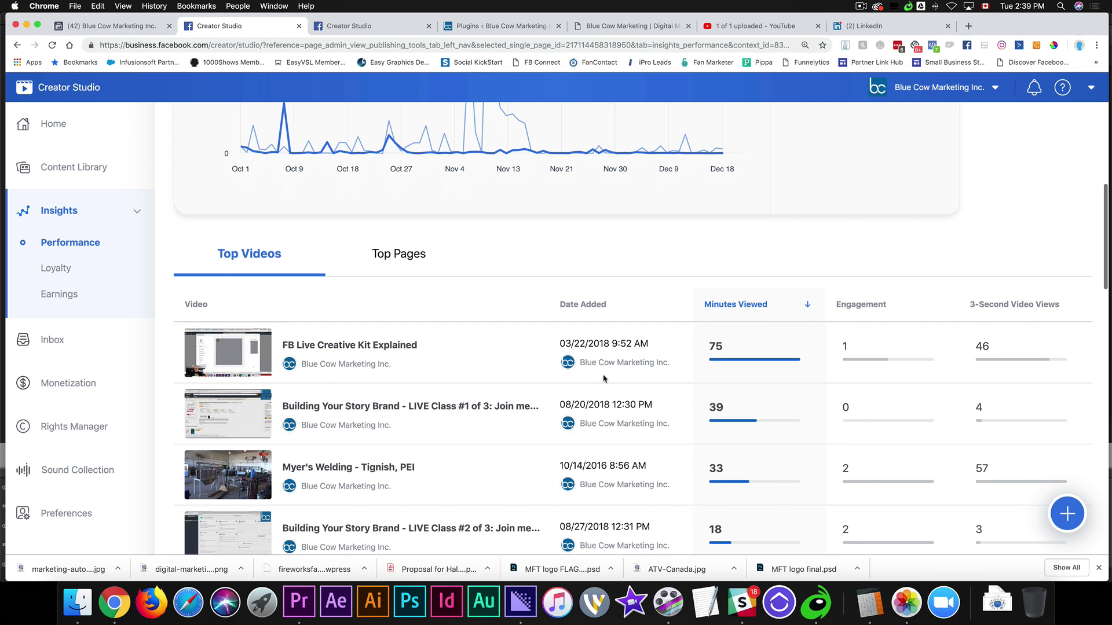
pyautogui.scroll(-3, 603, 377)
pyautogui.scroll(-1, 603, 377)
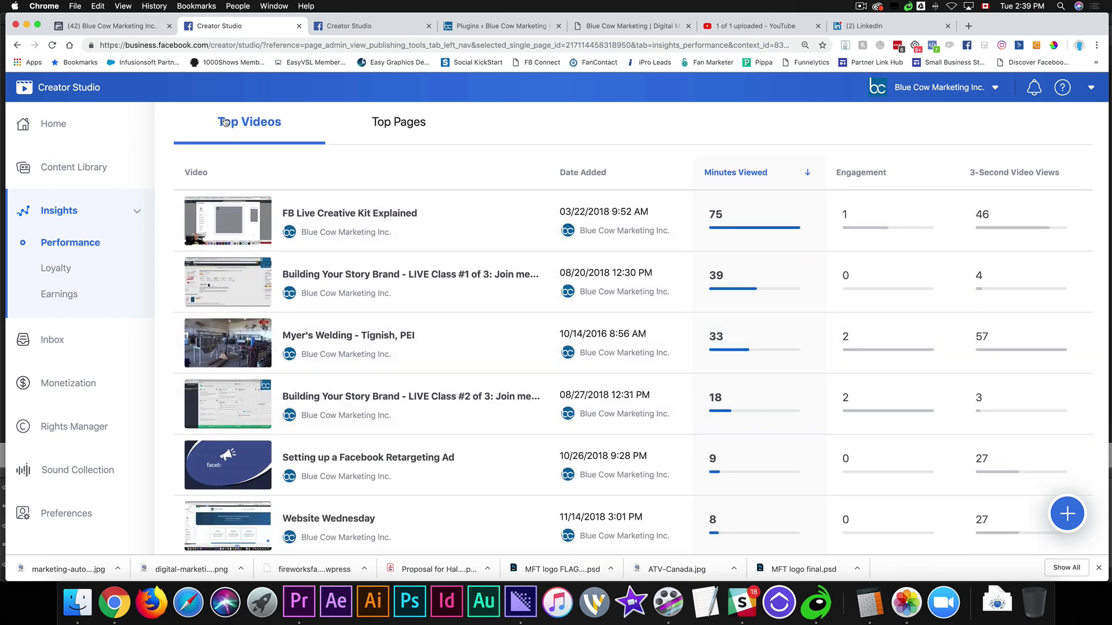
pyautogui.click(409, 124)
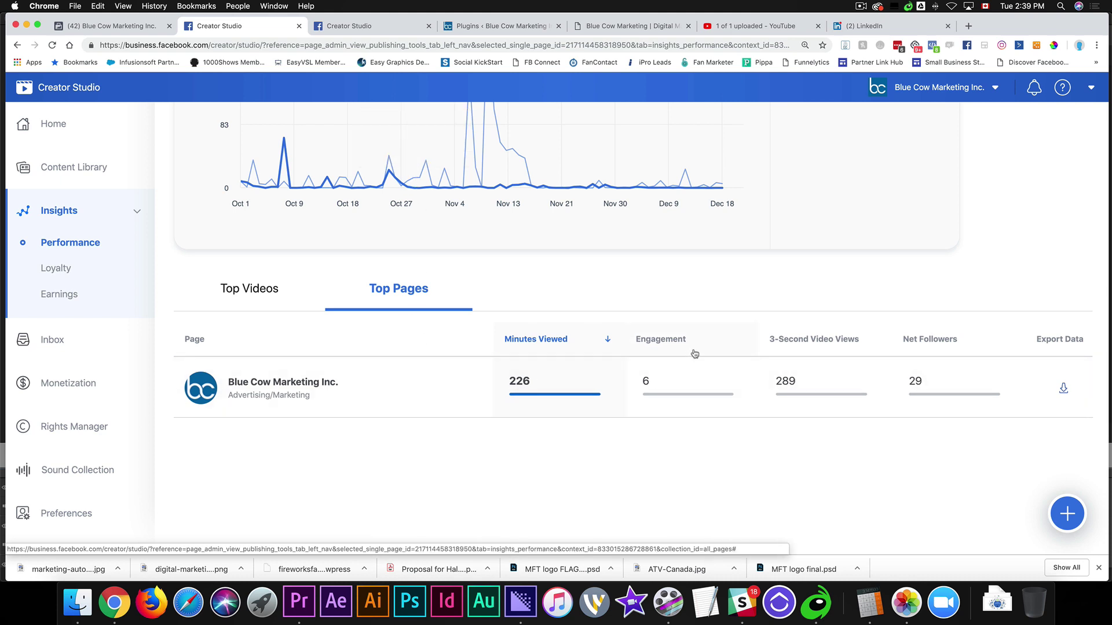
# Look at the + create-content menu, dismiss it, and open Monetization eligibility
pyautogui.click(1067, 513)
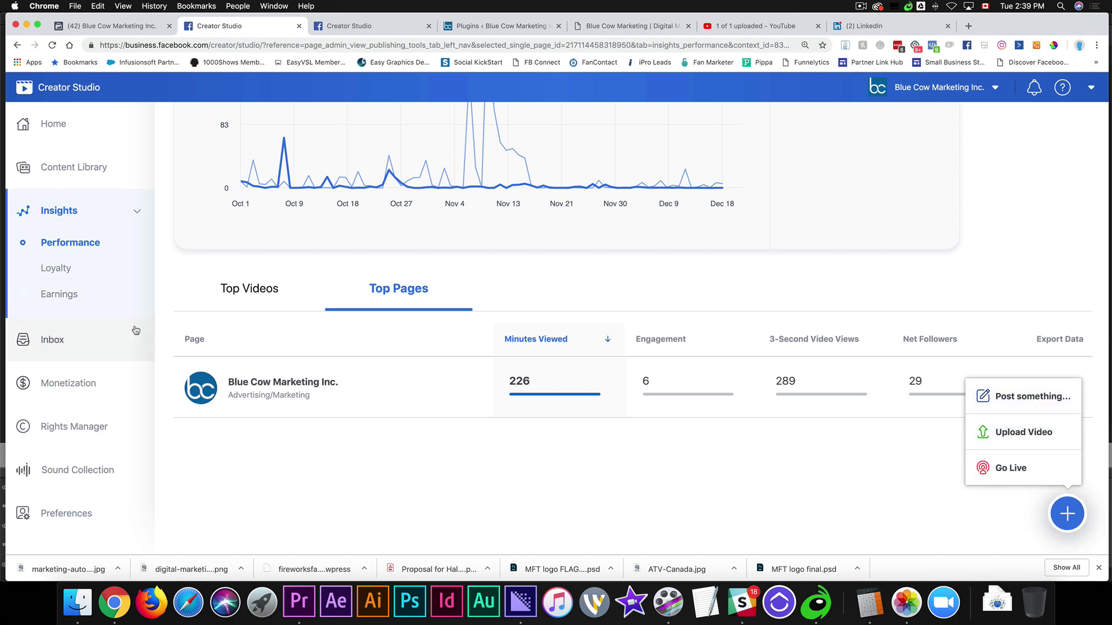
pyautogui.click(168, 428)
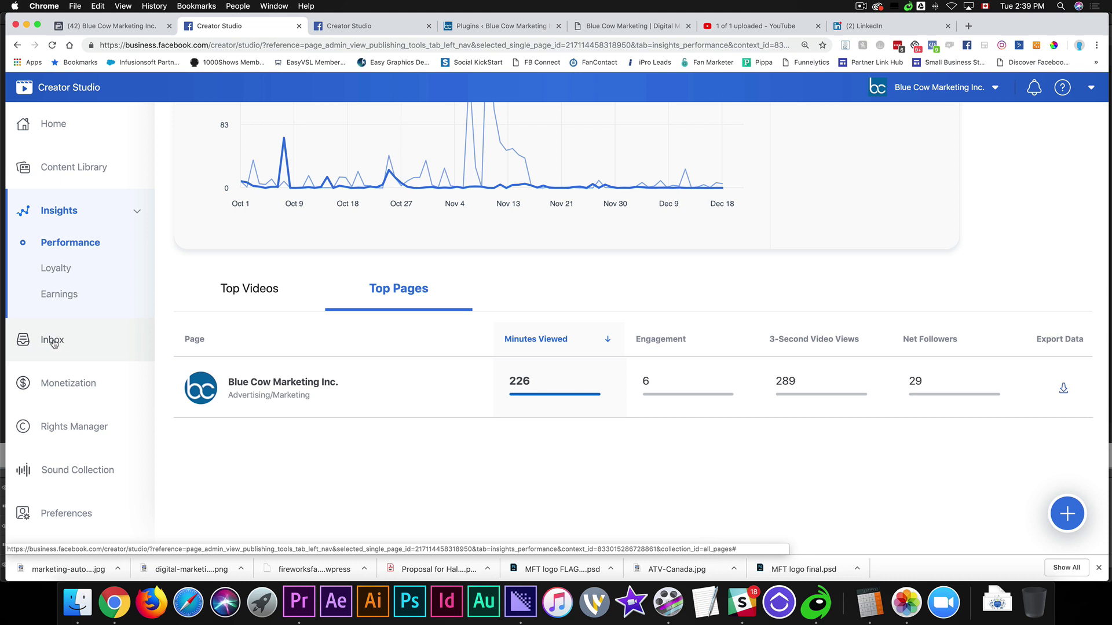
pyautogui.click(68, 385)
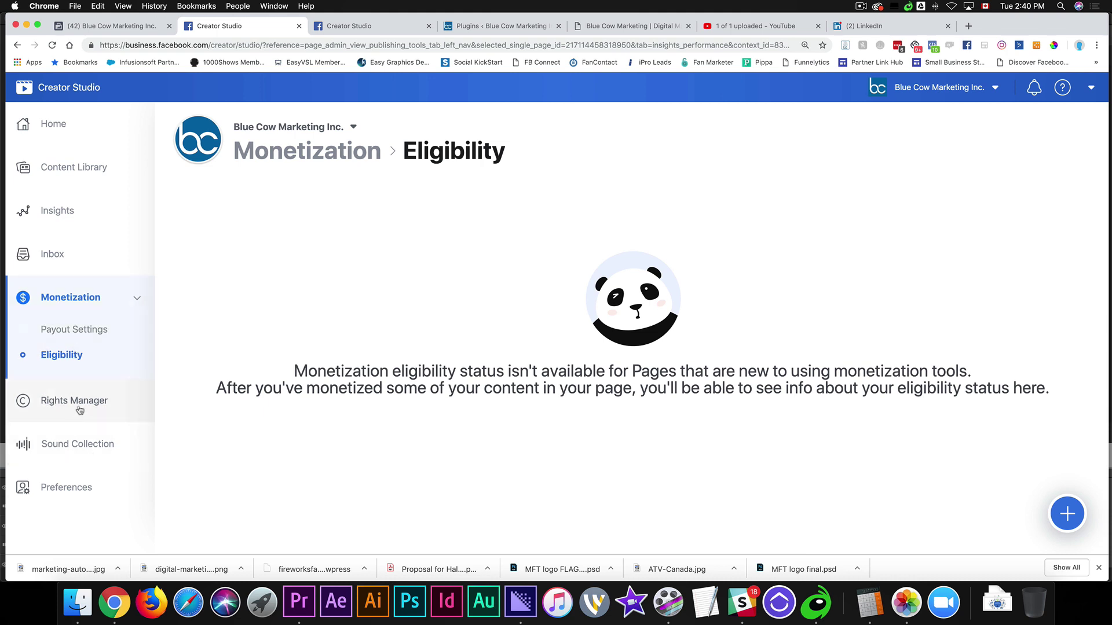
# Open Preferences to see My Accounts, listing Blue Cow Marketing Inc. with Page admin role
pyautogui.click(70, 489)
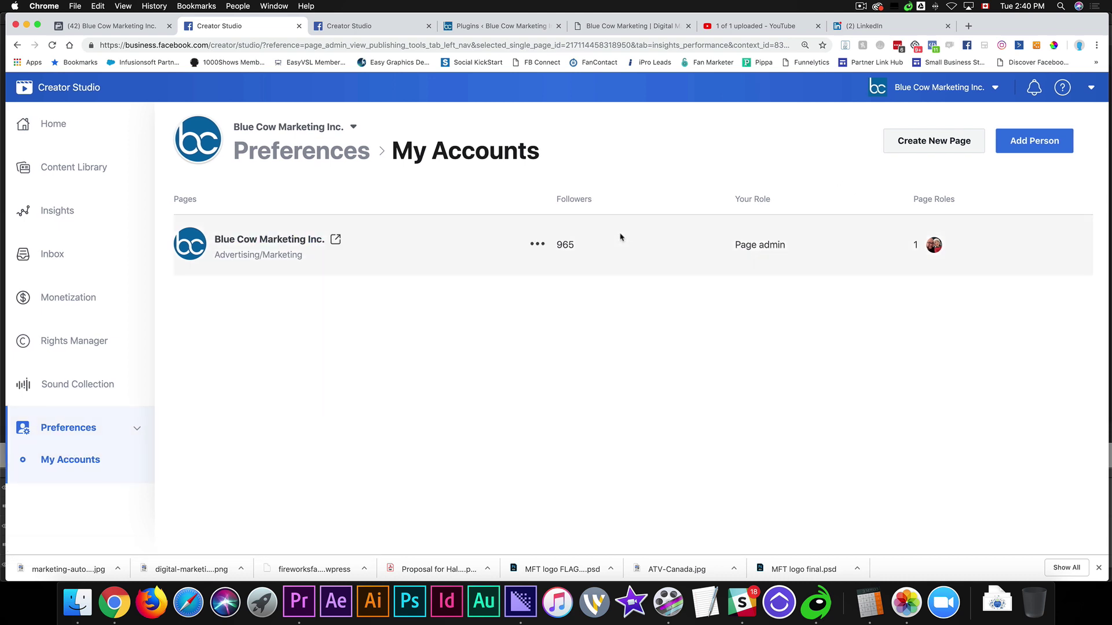
pyautogui.click(77, 384)
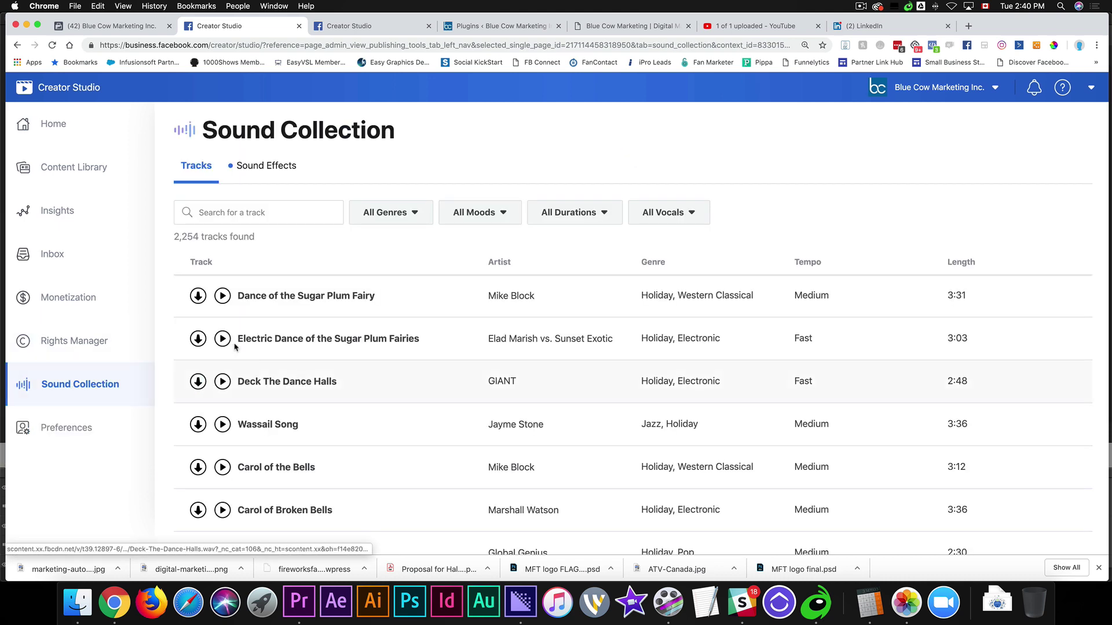
pyautogui.scroll(-15, 293, 390)
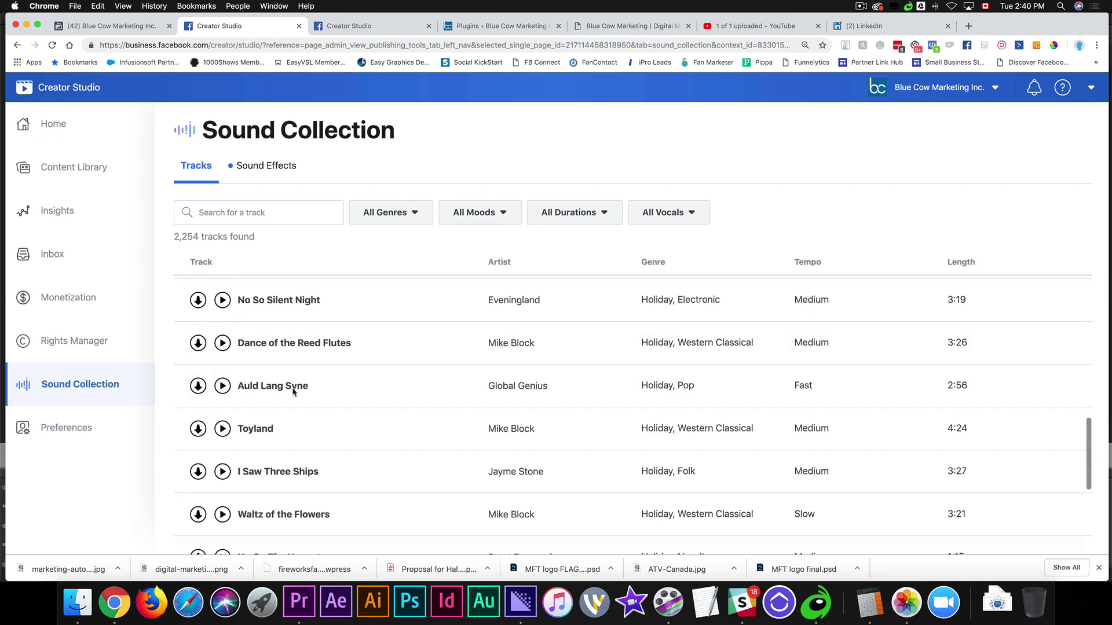
pyautogui.scroll(15, 293, 392)
pyautogui.scroll(-3, 293, 392)
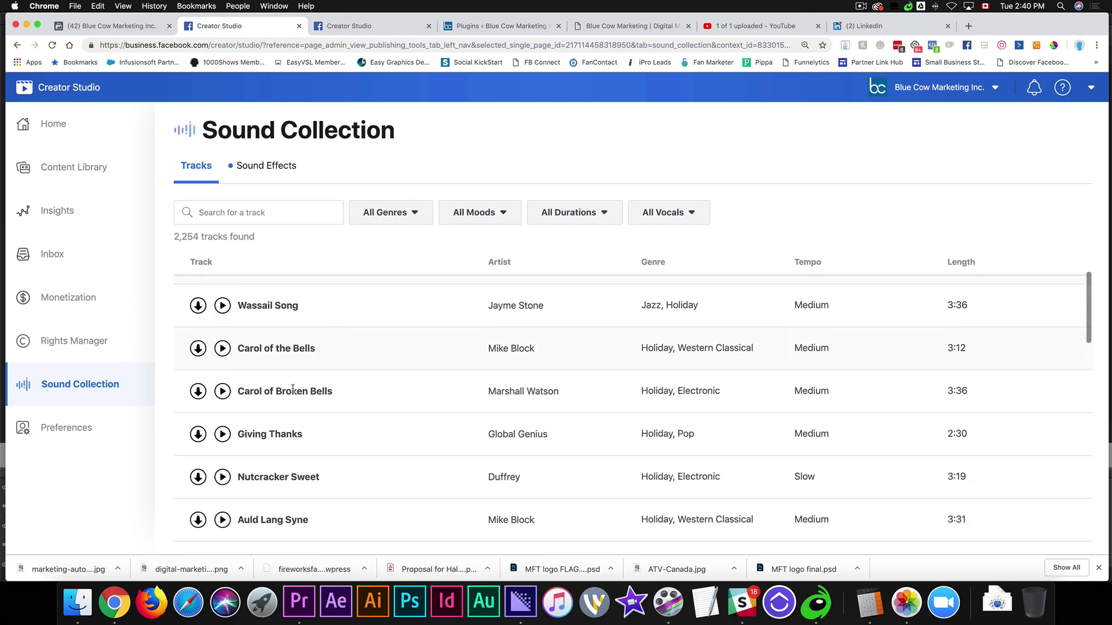
pyautogui.scroll(3, 293, 392)
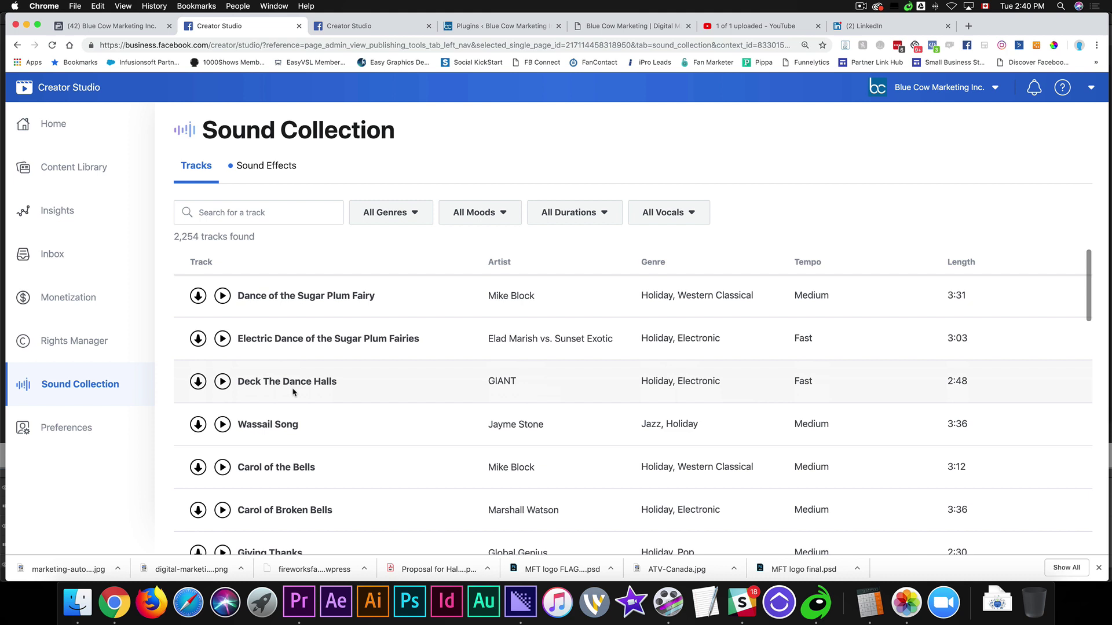